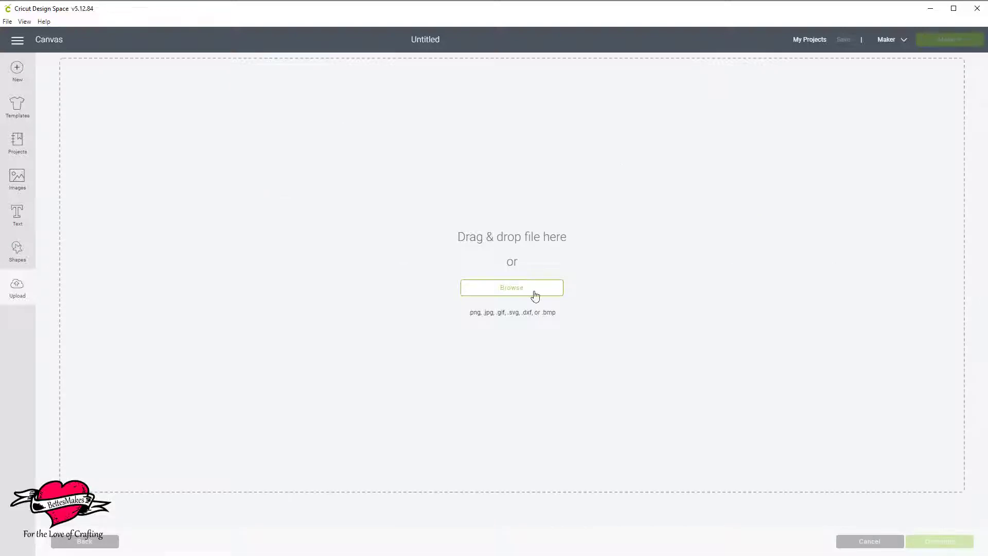
- Load DSCN1330.JPG from the Module 4 Images folder as an image upload and set its image type to Simple
{"action": "left_click", "coordinate": [509, 290]}
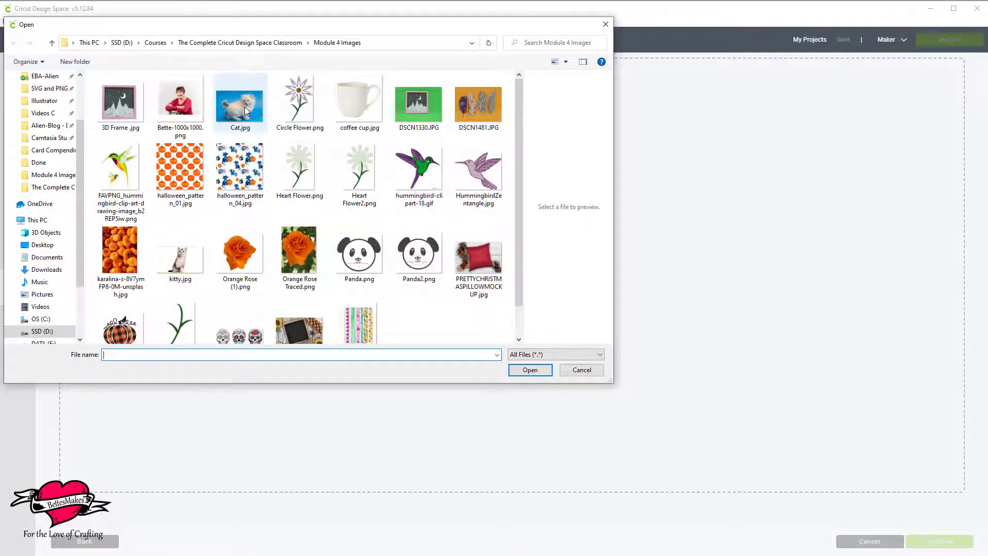
{"action": "left_click", "coordinate": [424, 98]}
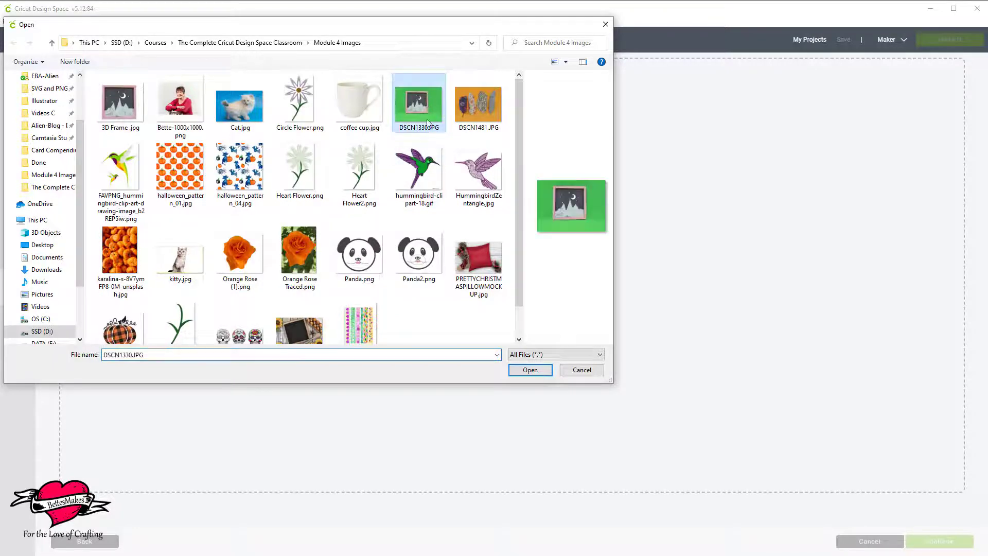
{"action": "left_click", "coordinate": [526, 373]}
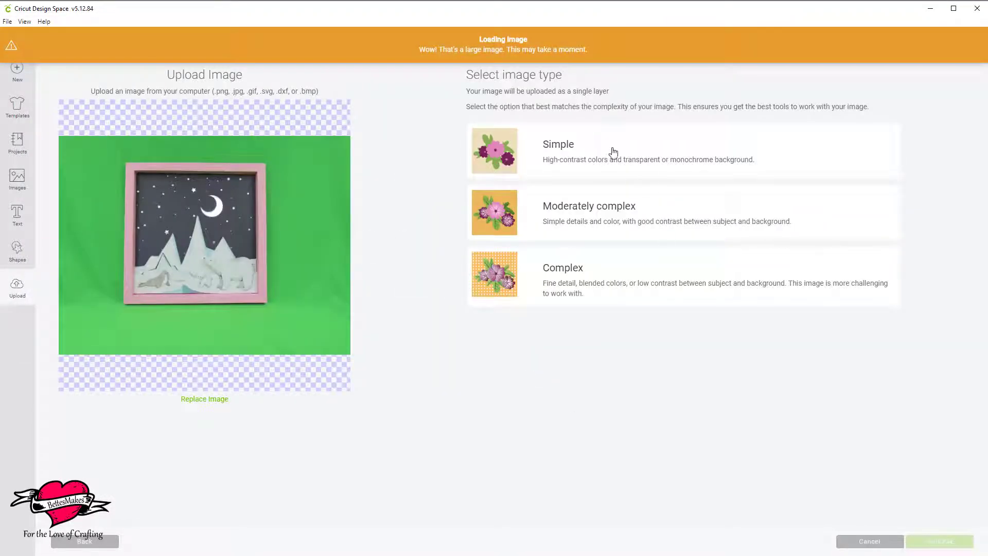
{"action": "left_click", "coordinate": [578, 275]}
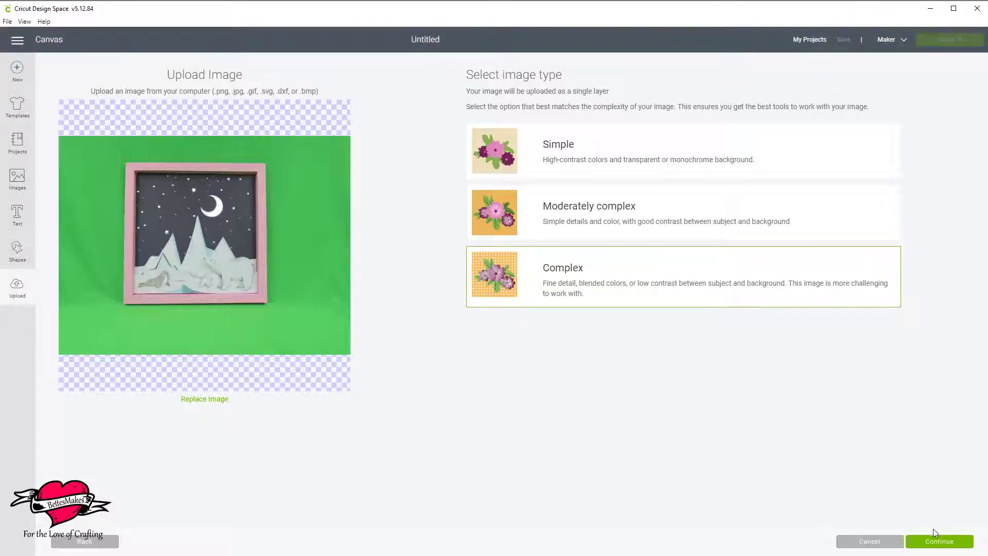
{"action": "left_click", "coordinate": [658, 157]}
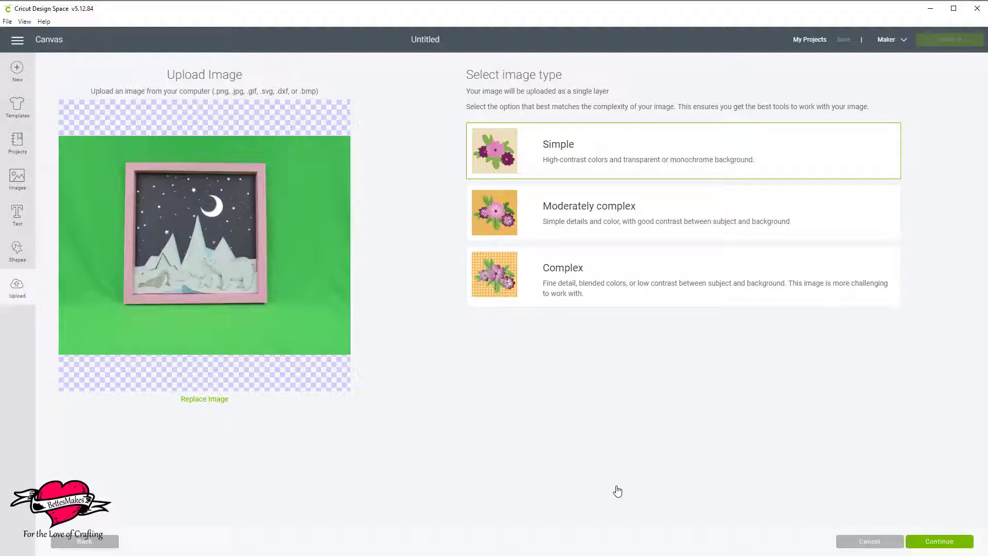
{"action": "left_click", "coordinate": [939, 541]}
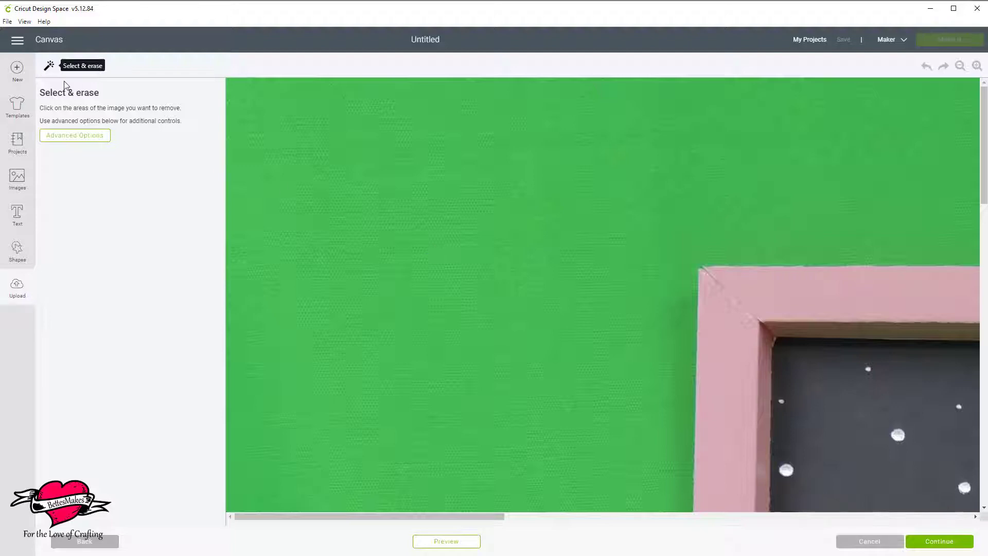
- Try to remove the green background around the frame with Select & Erase and an enlarged eraser, and cancel the upload
{"action": "left_click", "coordinate": [514, 205]}
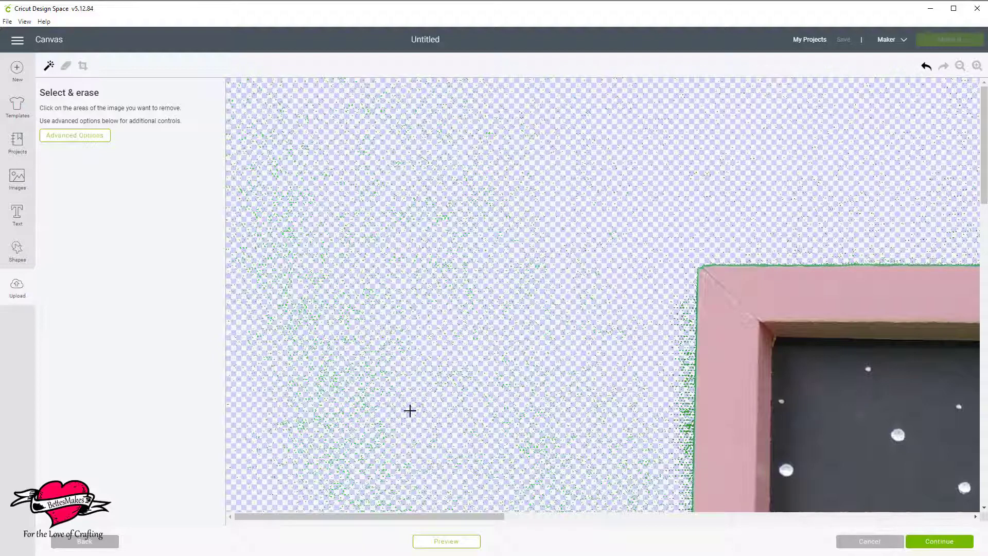
{"action": "left_click", "coordinate": [68, 67]}
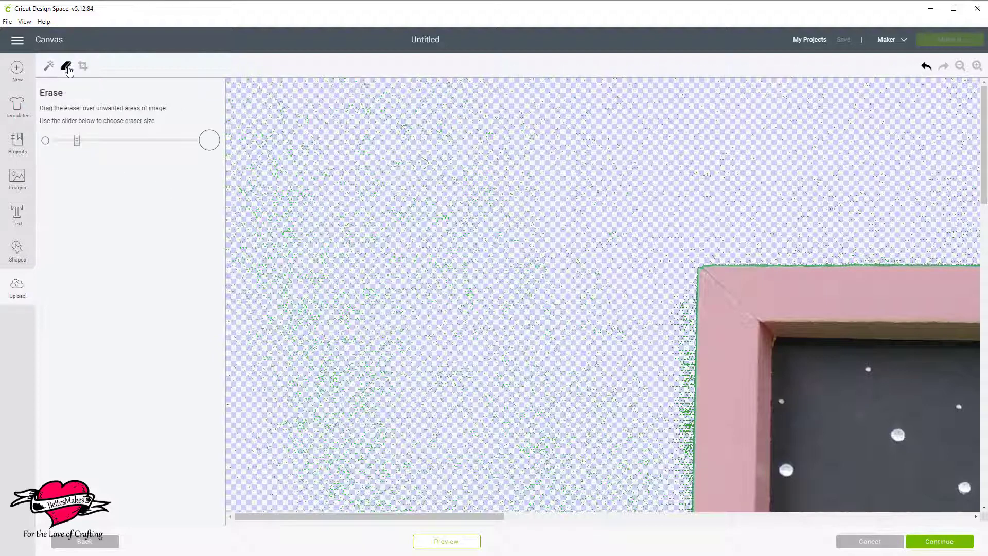
{"action": "left_click", "coordinate": [188, 141]}
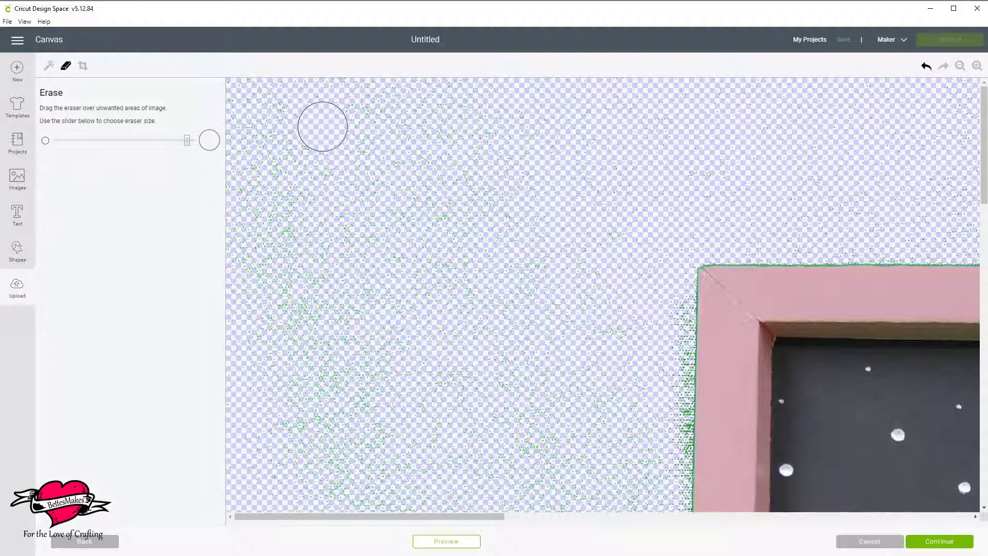
{"action": "mouse_move", "coordinate": [323, 127]}
{"action": "left_mouse_down"}
{"action": "mouse_move", "coordinate": [329, 413]}
{"action": "mouse_move", "coordinate": [329, 262]}
{"action": "mouse_move", "coordinate": [303, 137]}
{"action": "mouse_move", "coordinate": [290, 144]}
{"action": "mouse_move", "coordinate": [256, 374]}
{"action": "mouse_move", "coordinate": [267, 183]}
{"action": "mouse_move", "coordinate": [258, 92]}
{"action": "mouse_move", "coordinate": [237, 158]}
{"action": "mouse_move", "coordinate": [245, 289]}
{"action": "mouse_move", "coordinate": [292, 407]}
{"action": "mouse_move", "coordinate": [286, 347]}
{"action": "mouse_move", "coordinate": [375, 84]}
{"action": "left_mouse_up"}
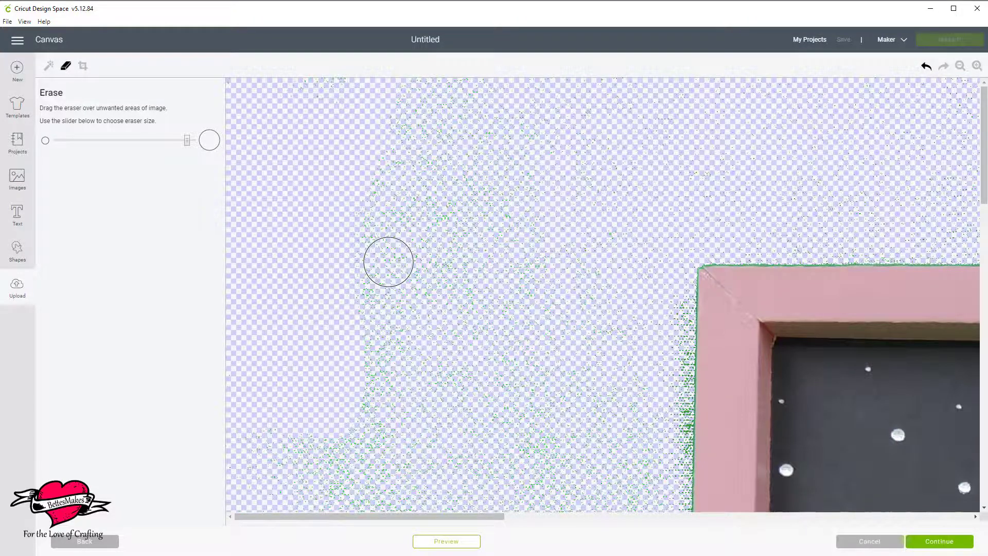
{"action": "mouse_move", "coordinate": [388, 261]}
{"action": "left_mouse_down"}
{"action": "mouse_move", "coordinate": [408, 286]}
{"action": "mouse_move", "coordinate": [393, 383]}
{"action": "left_mouse_up"}
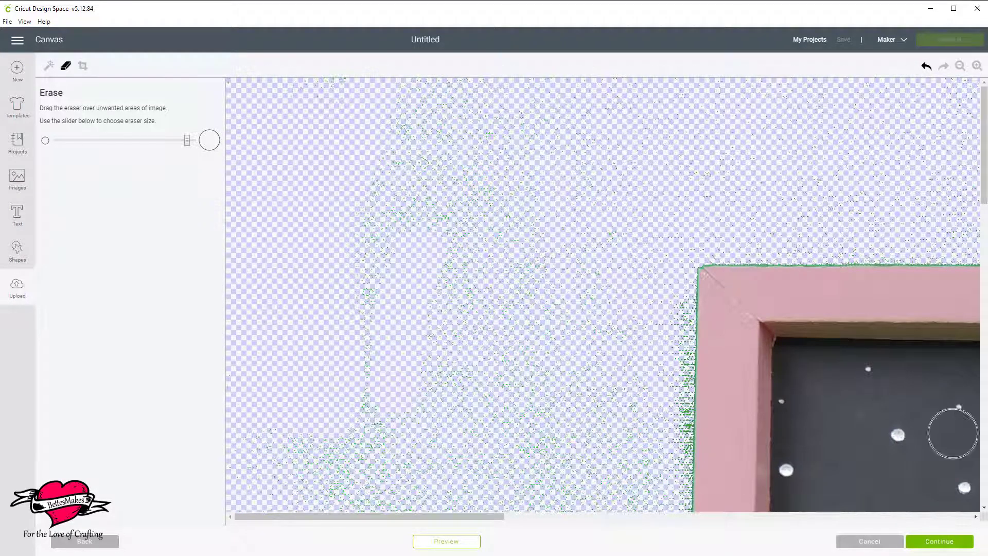
{"action": "left_click", "coordinate": [869, 541]}
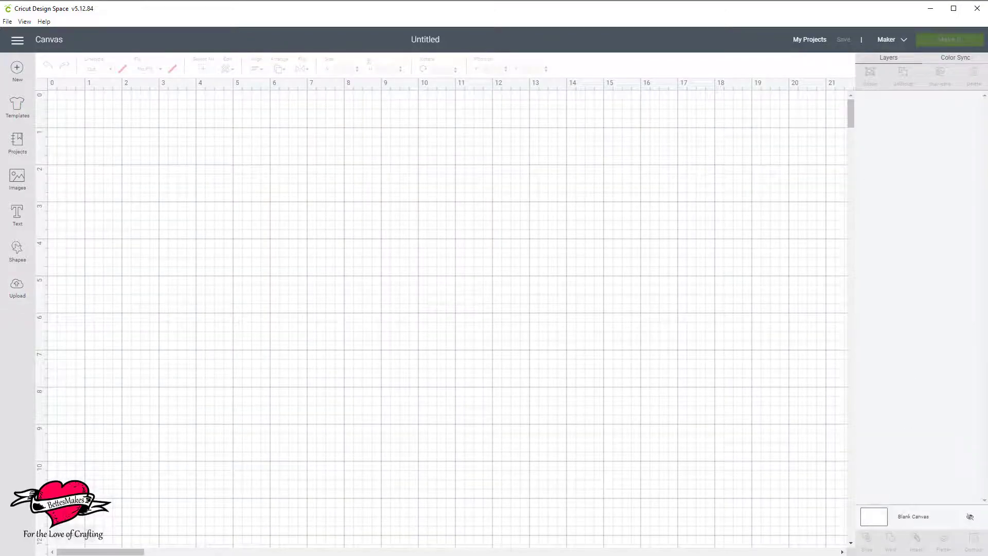
- Switch to Canva, search for the Facebook Post format and create a blank design from it
{"action": "key", "text": "alt+Tab"}
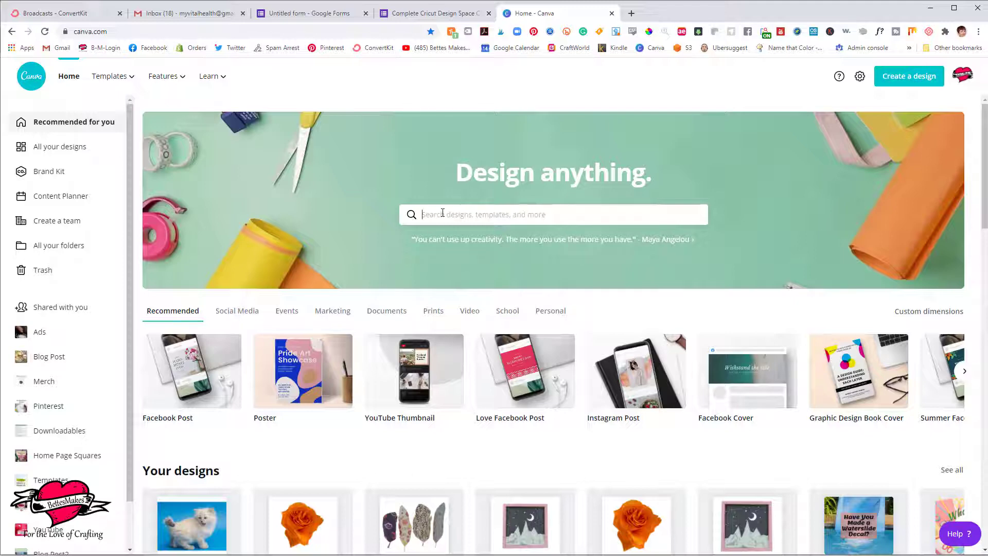
{"action": "type", "text": "face"}
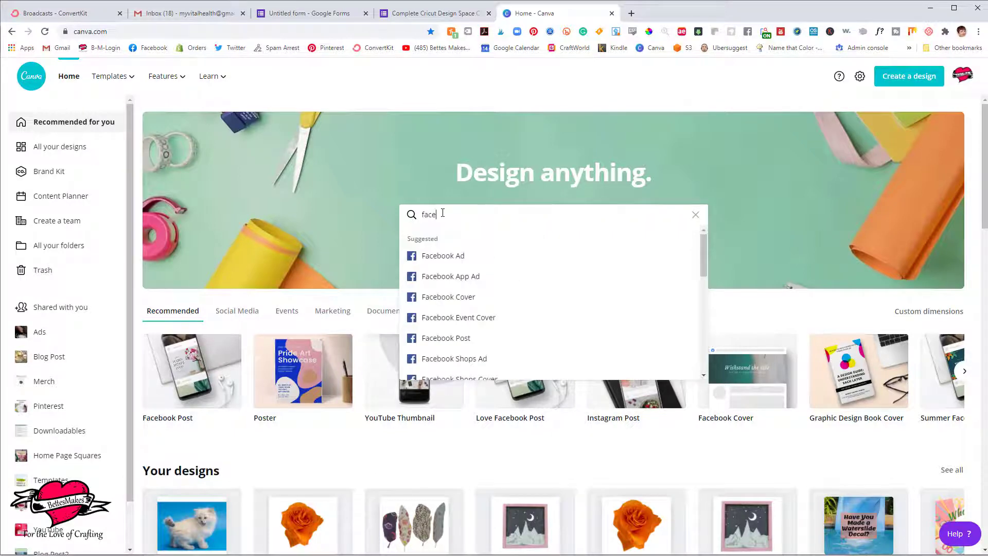
{"action": "left_click", "coordinate": [449, 338]}
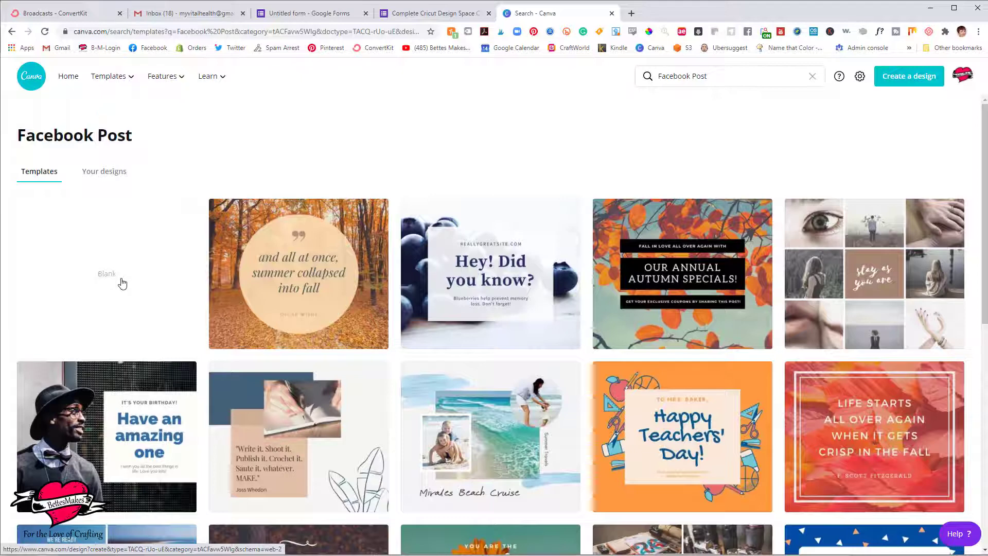
{"action": "left_click", "coordinate": [119, 283]}
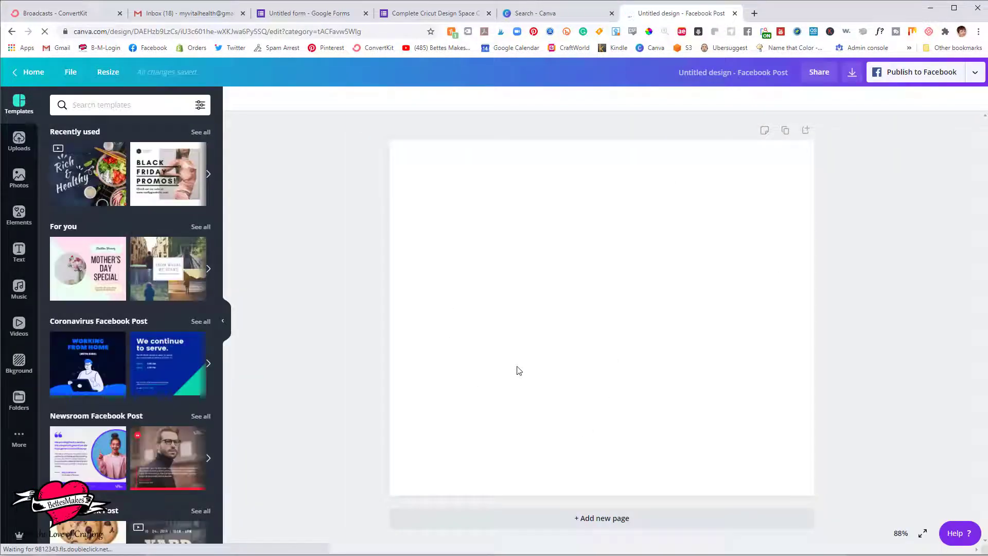
- Add the uploaded photo of the pink frame on green to the page and enlarge it to cover the whole page
{"action": "left_click", "coordinate": [18, 143]}
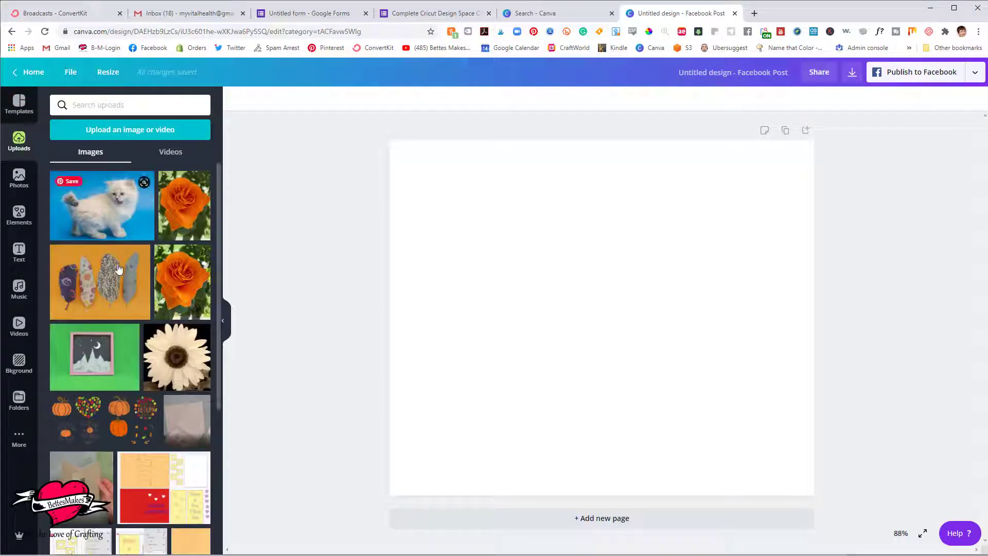
{"action": "left_click", "coordinate": [90, 363]}
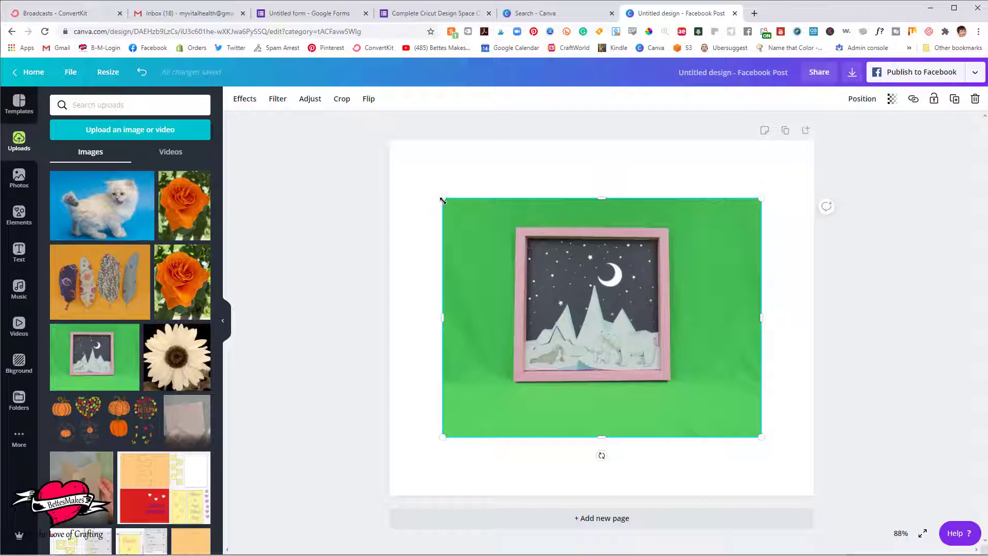
{"action": "left_click_drag", "start_coordinate": [443, 199], "coordinate": [391, 141]}
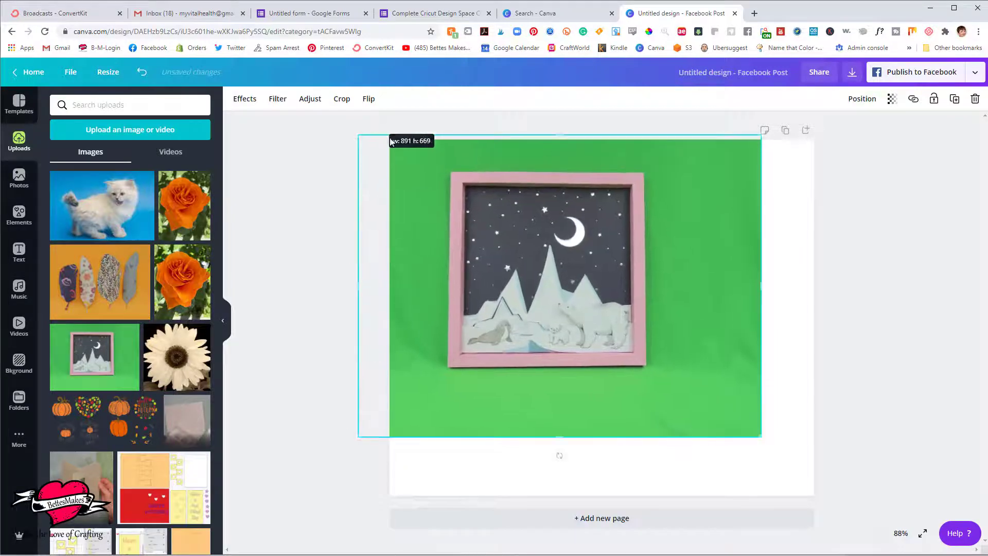
{"action": "left_click_drag", "start_coordinate": [760, 436], "coordinate": [885, 530]}
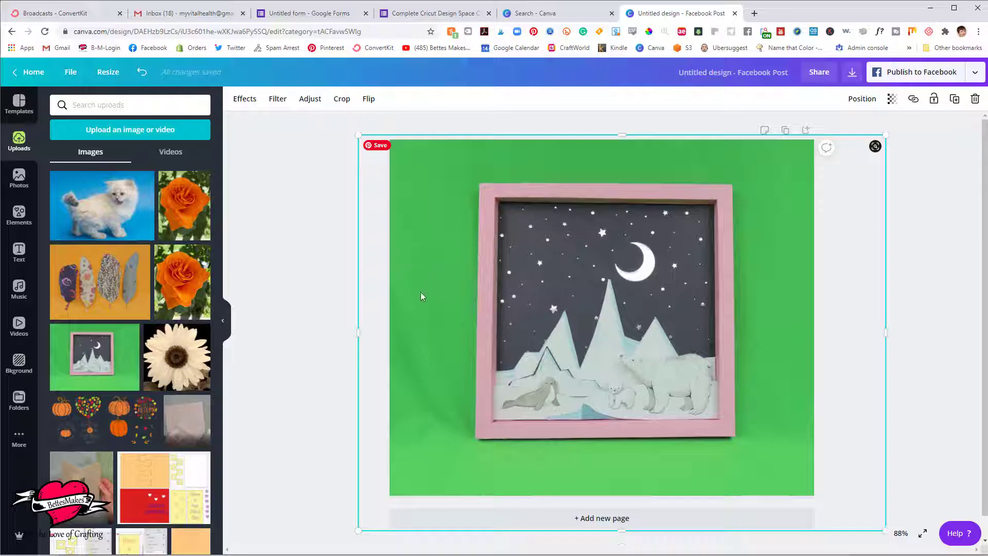
- Remove the photo's green background with Background Remover and name the design "3D Frame - No Background"
{"action": "left_click", "coordinate": [242, 100]}
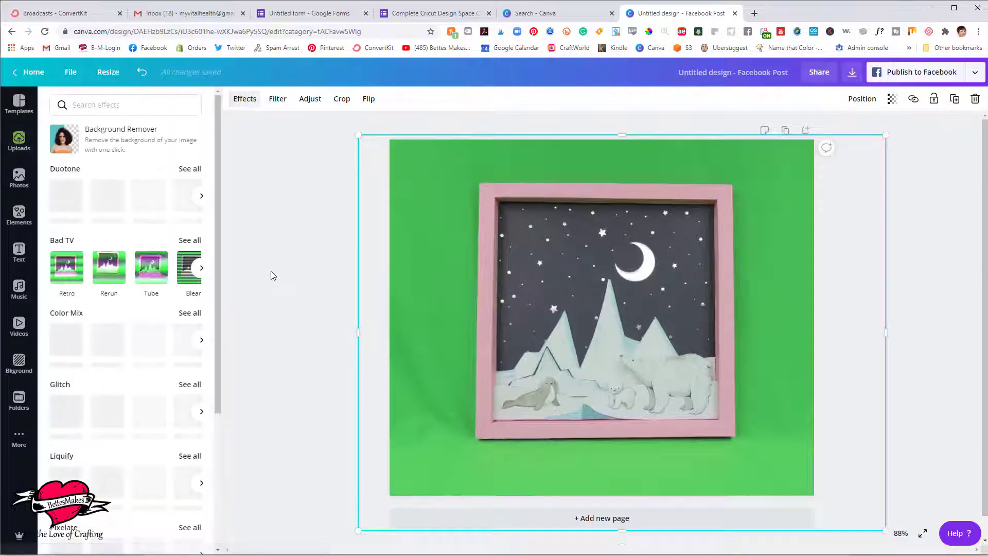
{"action": "left_click", "coordinate": [105, 141]}
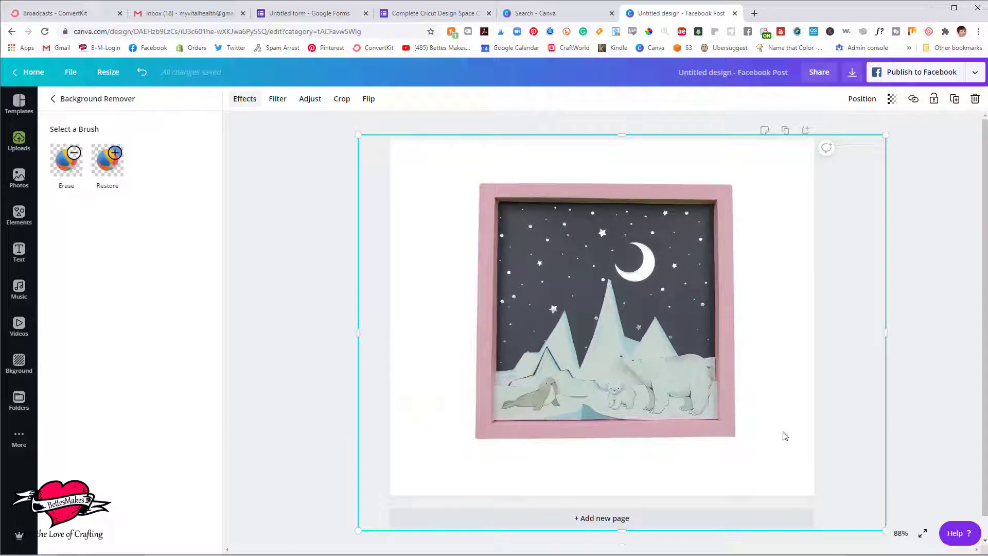
{"action": "left_click", "coordinate": [731, 67]}
{"action": "key", "text": "BackSpace"}
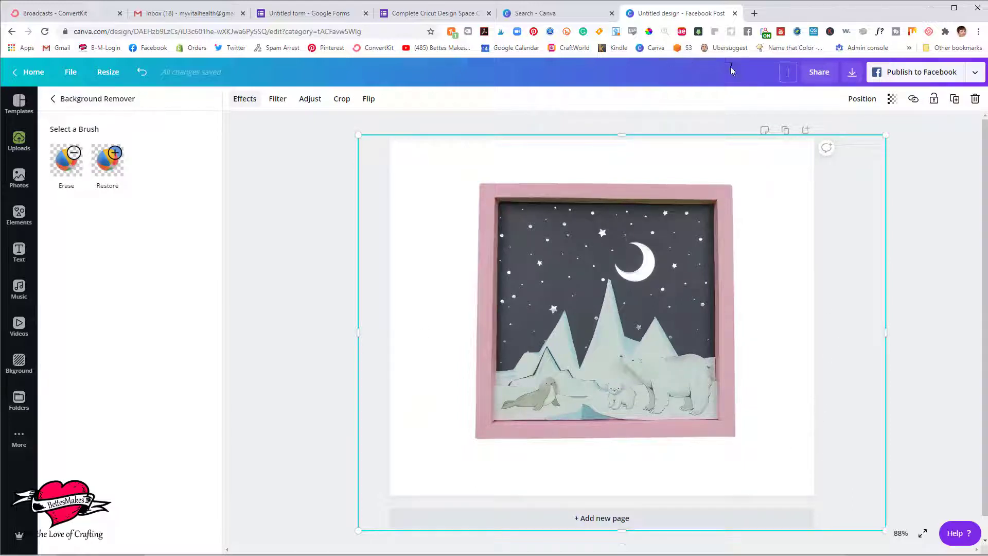
{"action": "type", "text": "3D Frame - No Background"}
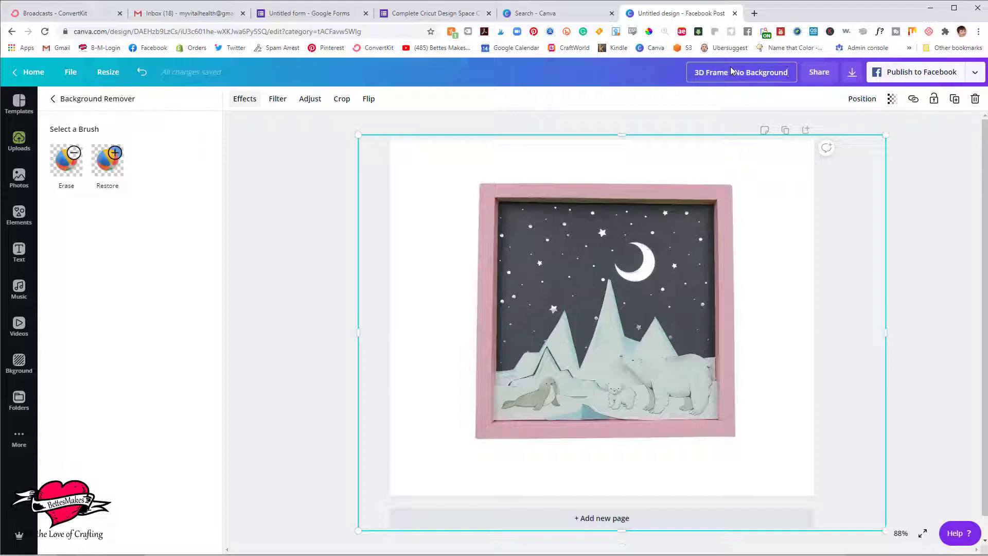
{"action": "left_click", "coordinate": [918, 188]}
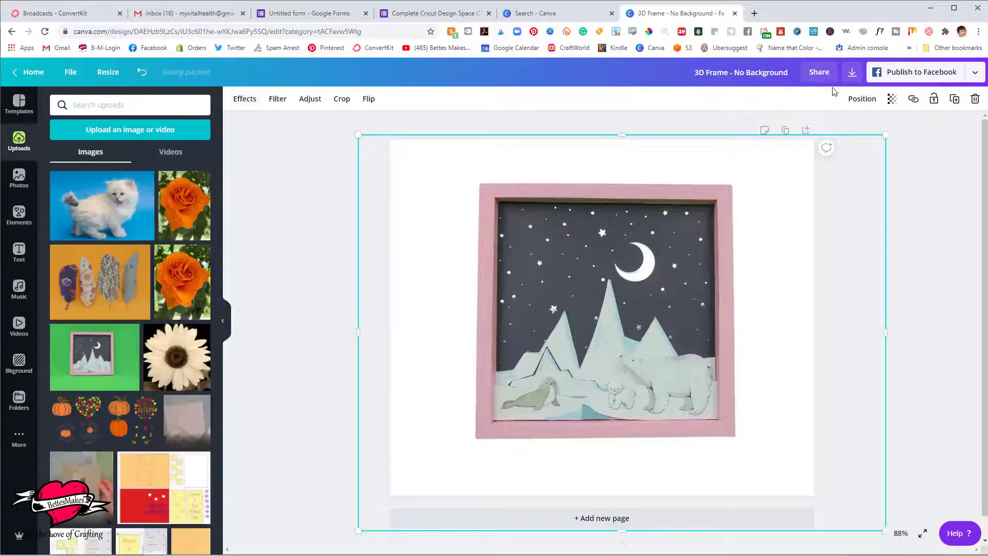
- Download the design as a JPG and return to the Canva homepage
{"action": "left_click", "coordinate": [852, 76]}
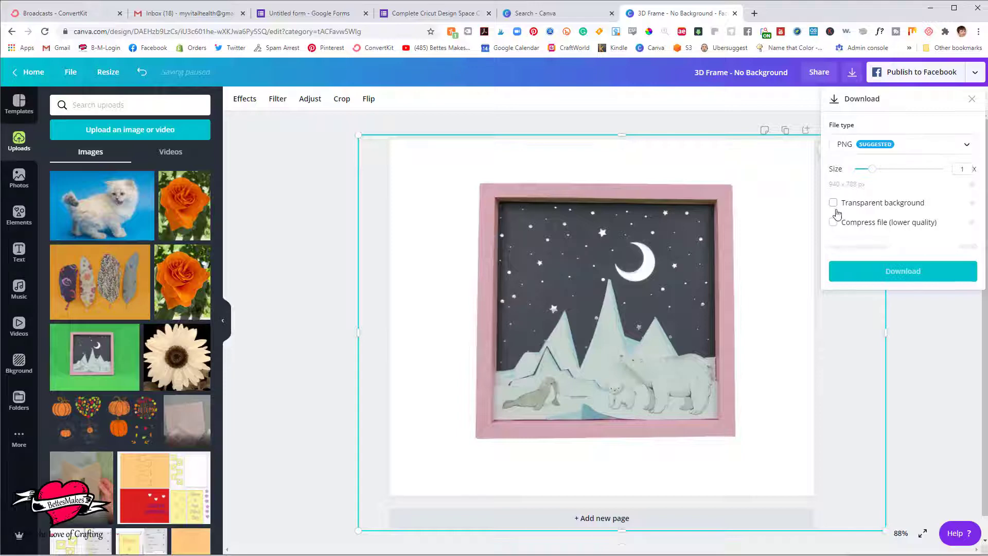
{"action": "left_click", "coordinate": [964, 145]}
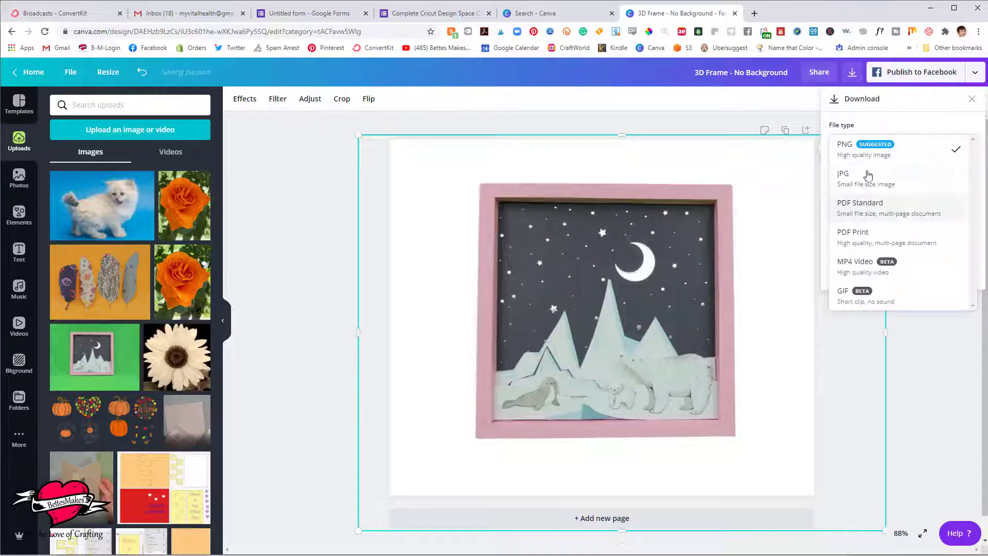
{"action": "left_click", "coordinate": [868, 182]}
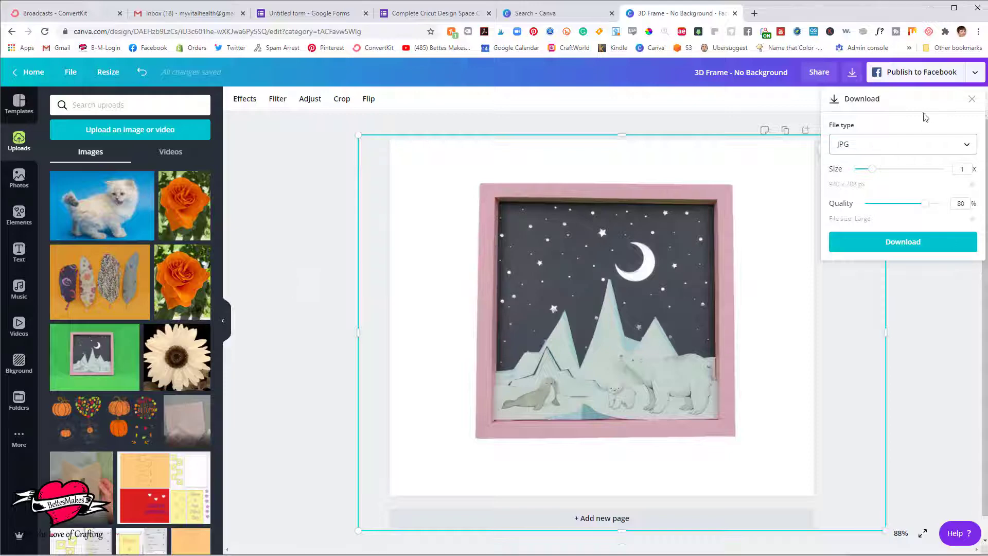
{"action": "left_click", "coordinate": [900, 244]}
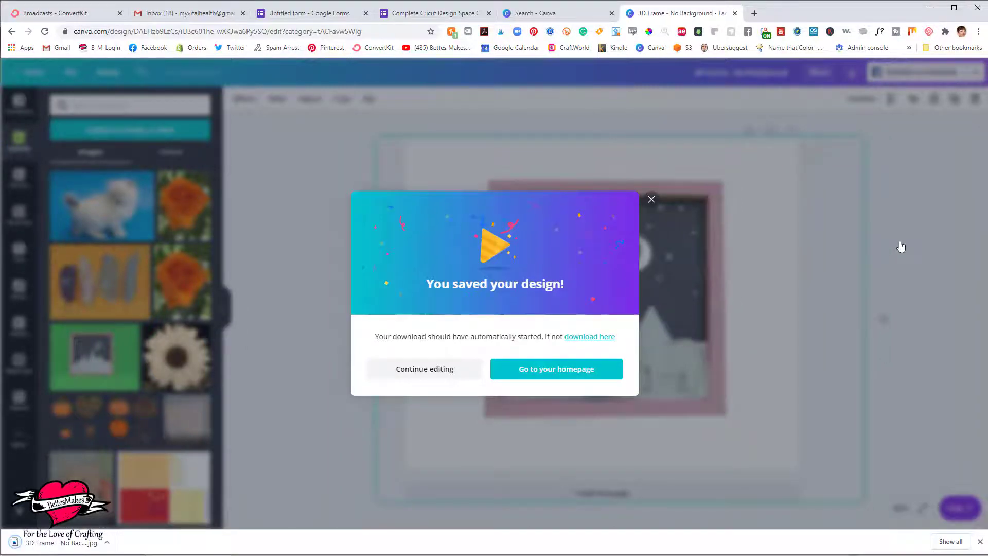
{"action": "left_click", "coordinate": [587, 367]}
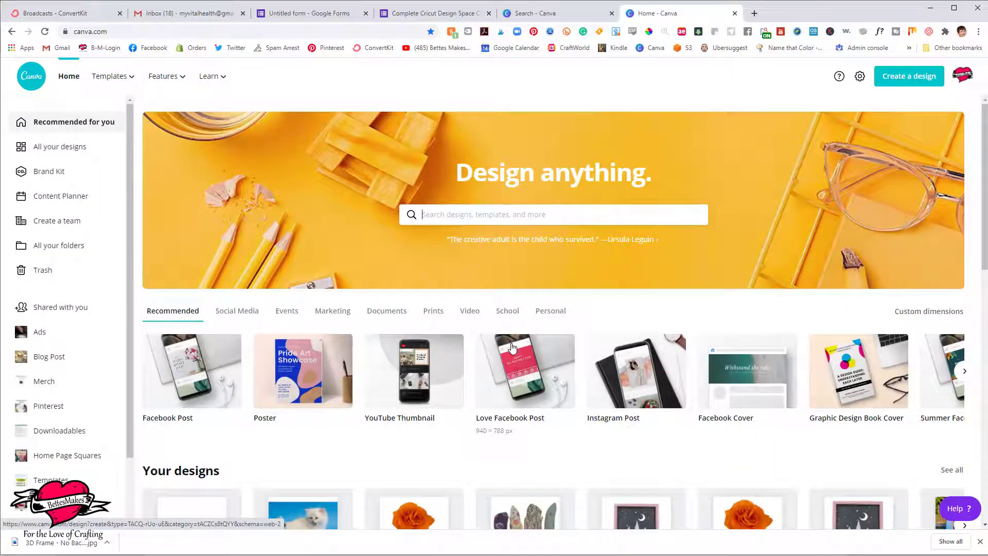
- Switch to Cricut Design Space and load "3D Frame .jpg" from the Module 4 Images folder as a new image upload
{"action": "key", "text": "alt+Tab"}
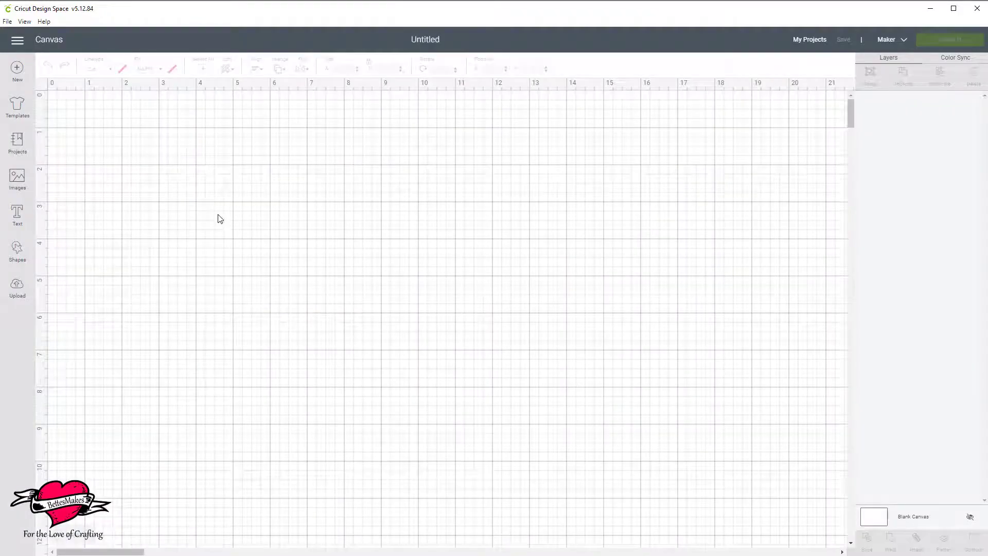
{"action": "left_click", "coordinate": [17, 287]}
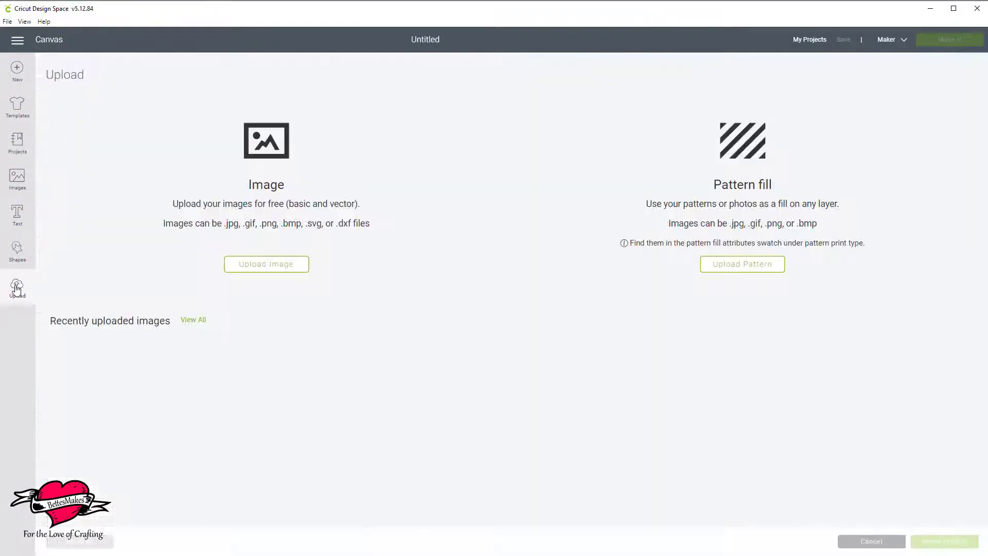
{"action": "left_click", "coordinate": [266, 265]}
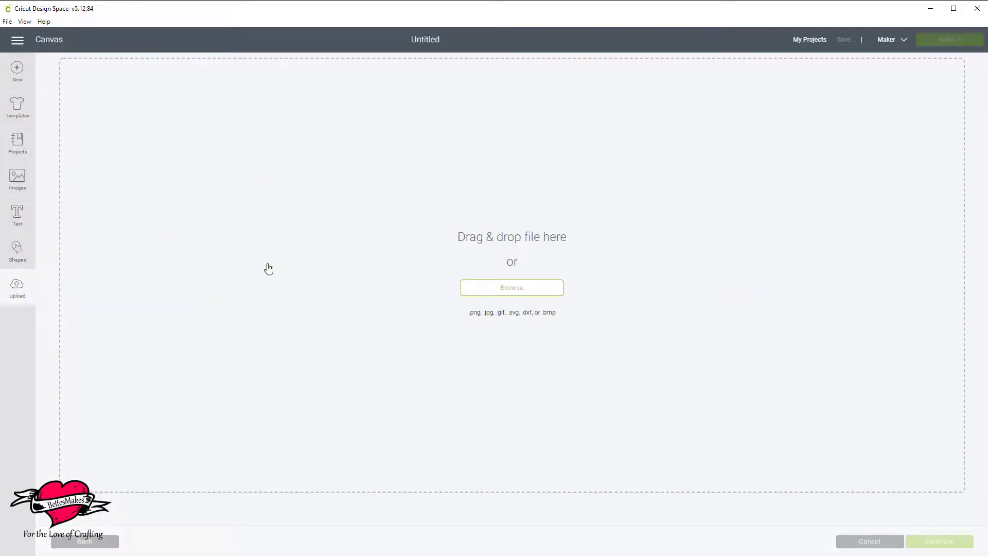
{"action": "left_click", "coordinate": [518, 288]}
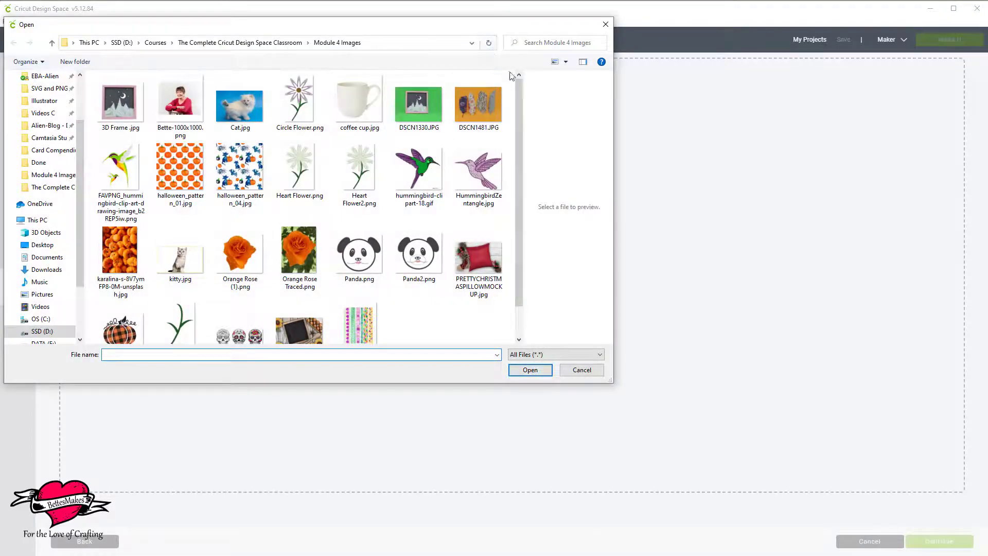
{"action": "left_click", "coordinate": [123, 103]}
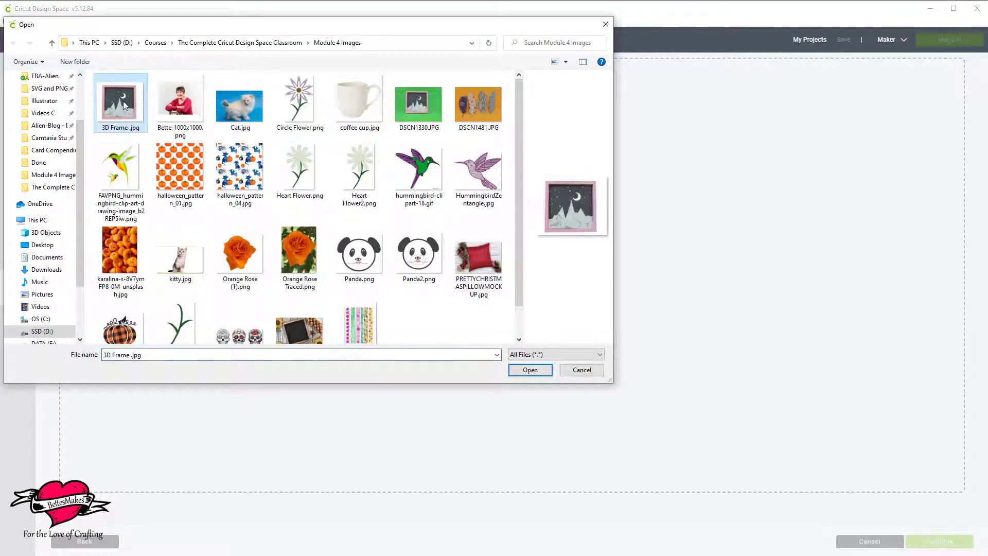
{"action": "left_click", "coordinate": [532, 371]}
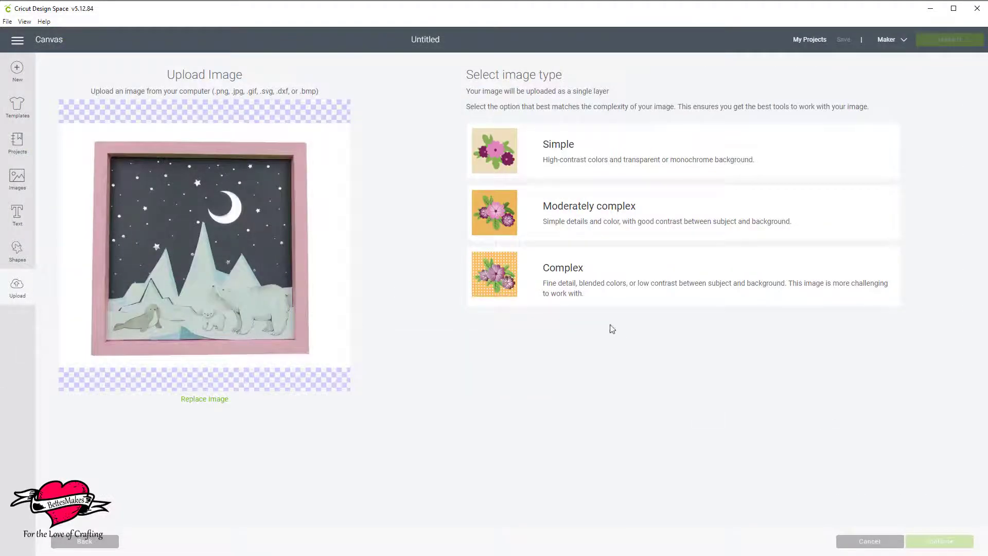
- Preview the Simple image type, choose Complex instead, and proceed to erasing the image's background
{"action": "left_click", "coordinate": [573, 154]}
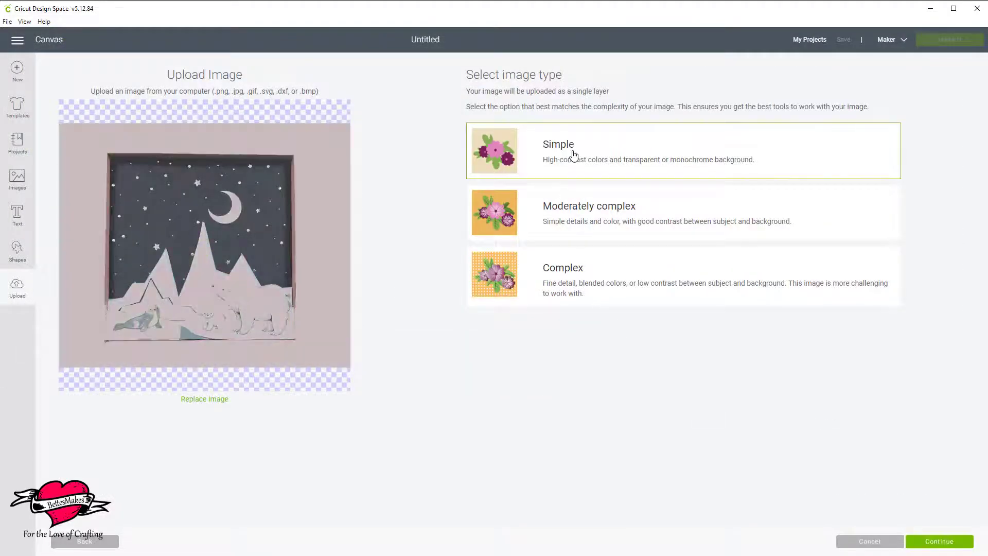
{"action": "left_click", "coordinate": [578, 281]}
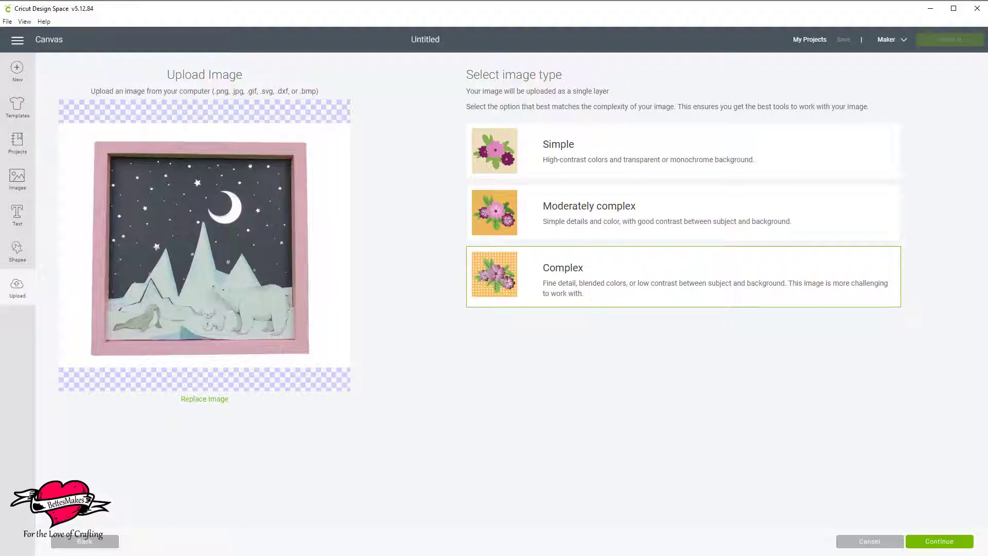
{"action": "left_click", "coordinate": [943, 541]}
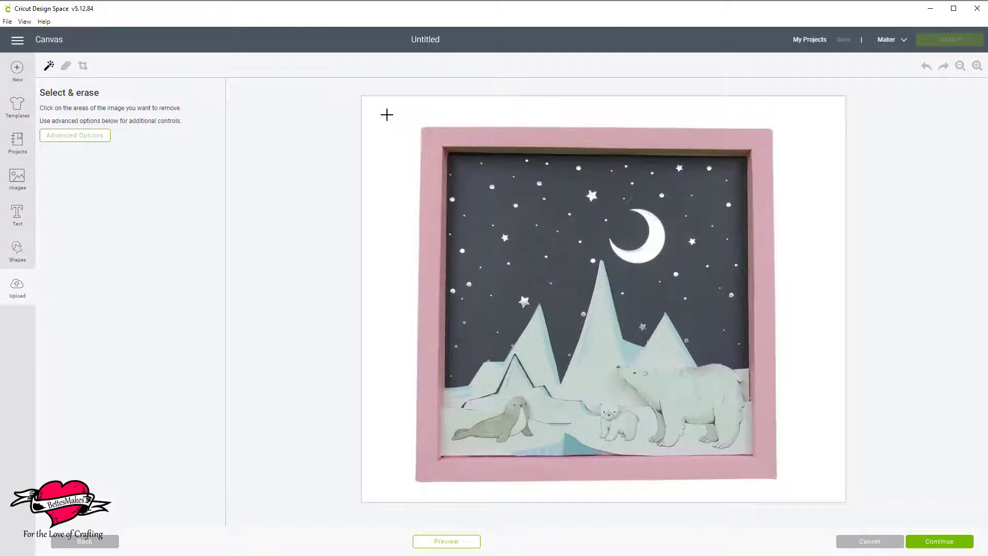
- Erase the white area around the pink frame and save the upload as a Print Then Cut image
{"action": "left_click", "coordinate": [387, 114]}
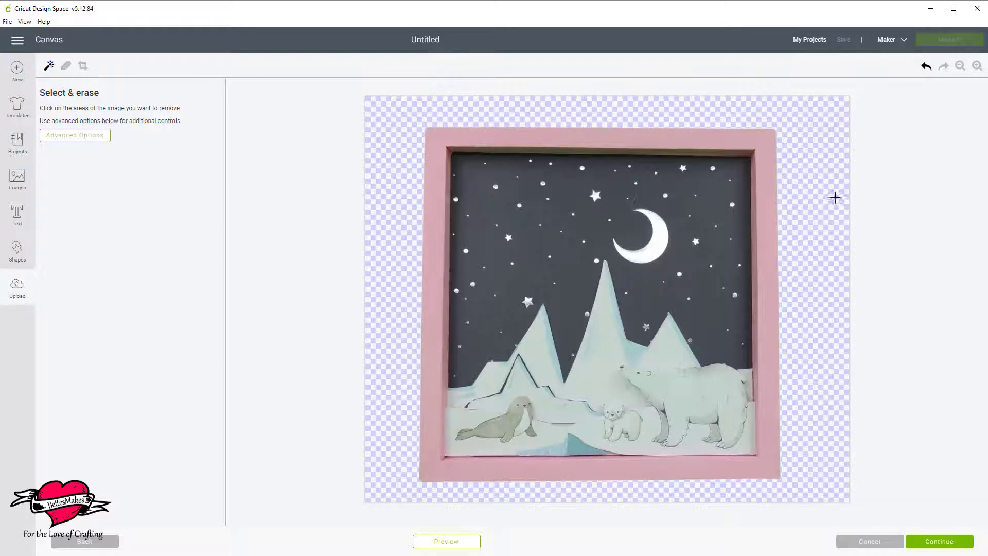
{"action": "left_click", "coordinate": [940, 541]}
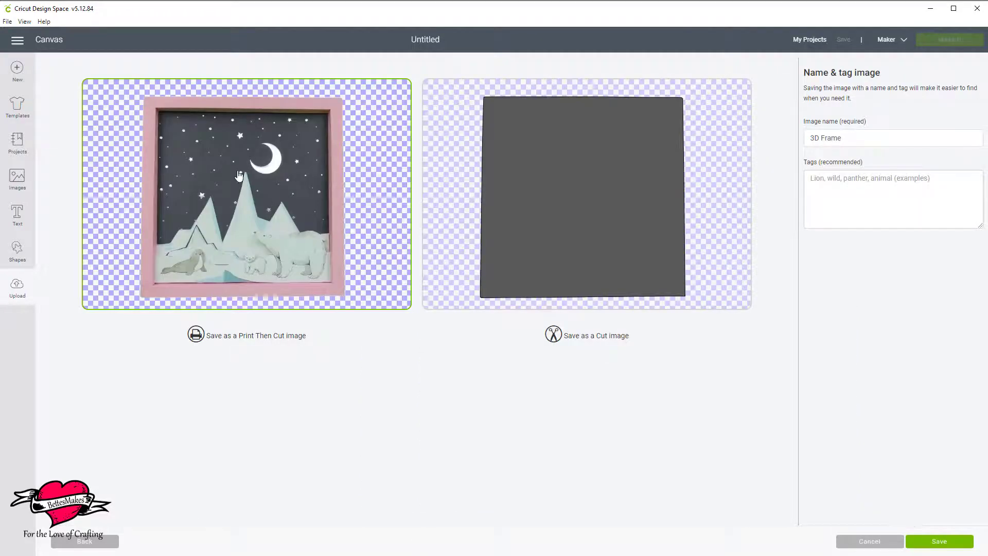
{"action": "left_click", "coordinate": [926, 543]}
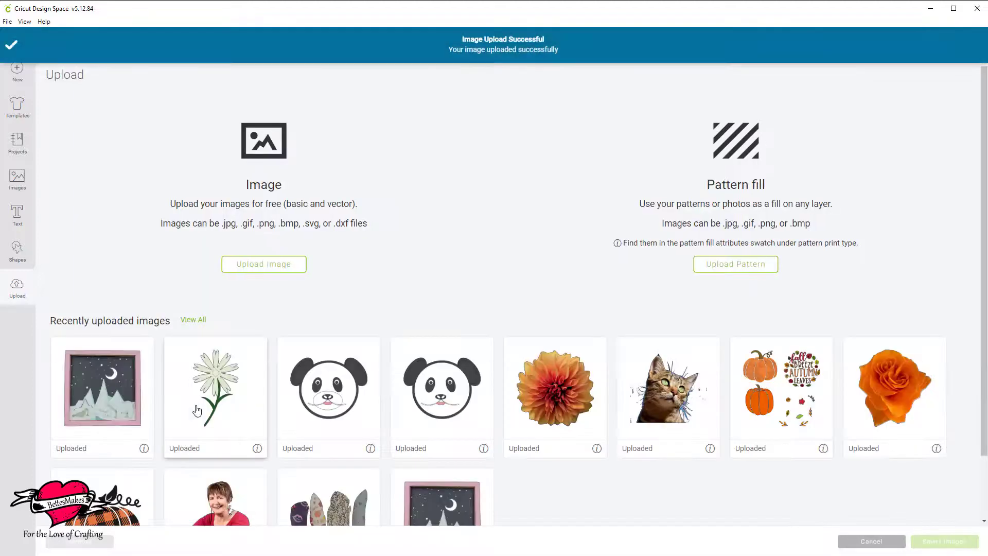
- Insert the newly uploaded 3D Frame image onto the canvas and move it about 4 inches to the right
{"action": "left_click", "coordinate": [77, 373]}
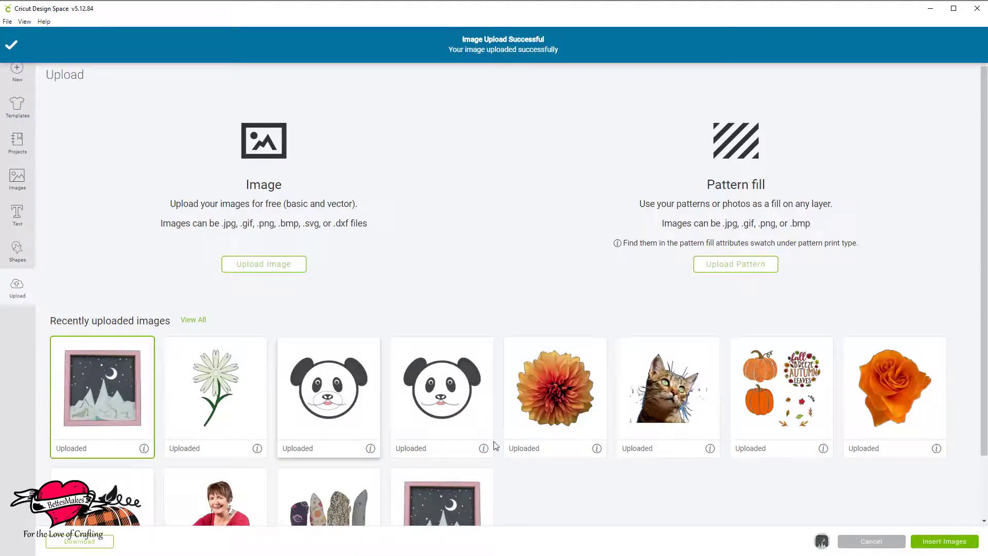
{"action": "left_click", "coordinate": [927, 549]}
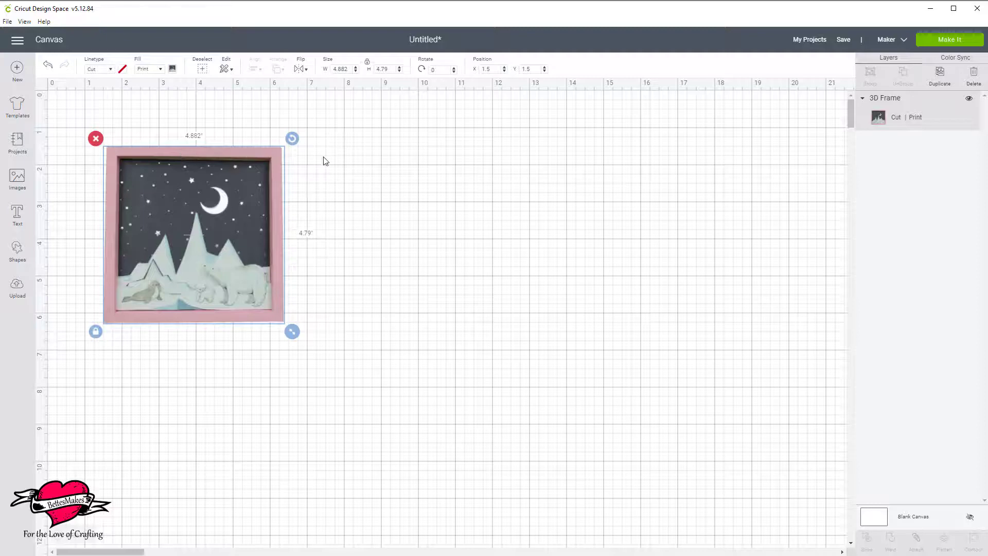
{"action": "left_click_drag", "start_coordinate": [196, 235], "coordinate": [346, 237]}
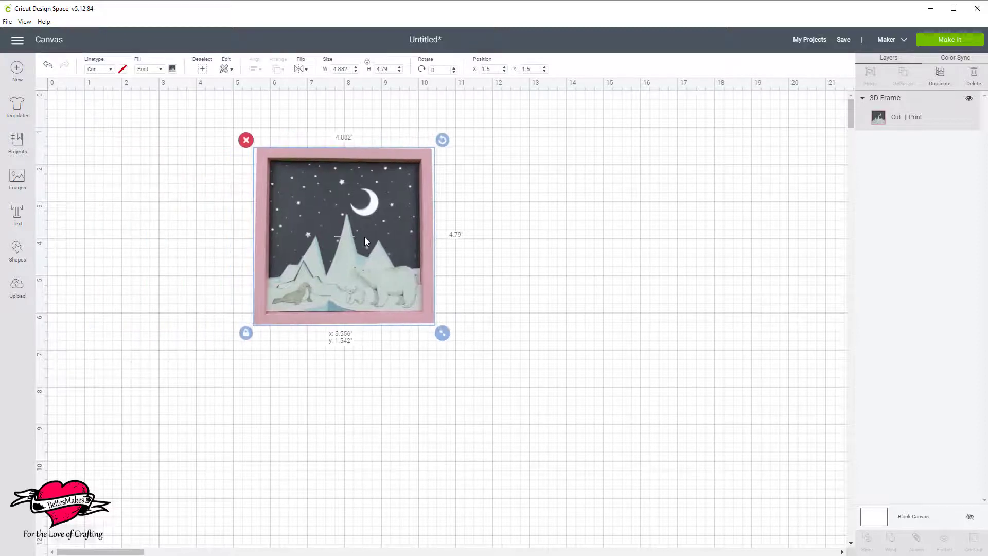